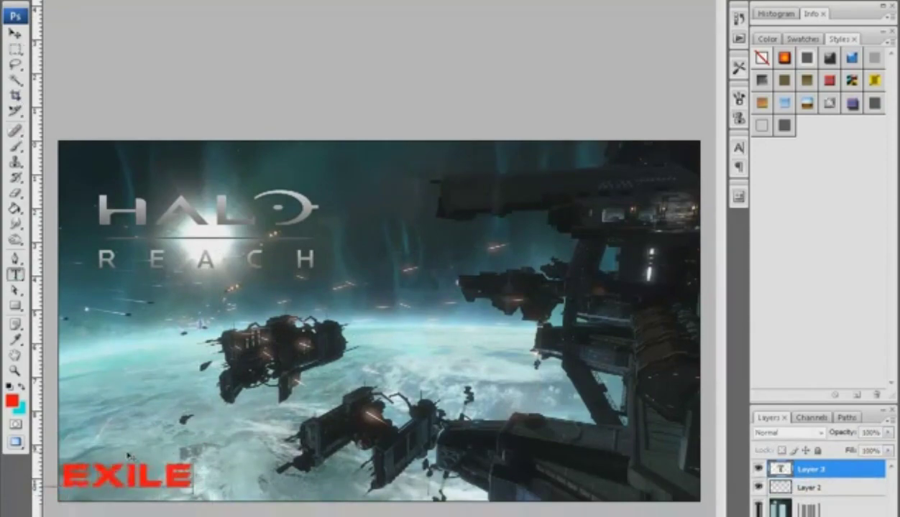
Step: Browse the font list and set the "The Exiled Cow" caption in a wide, squared small-caps font
{"action": "left_click", "coordinate": [191, 109]}
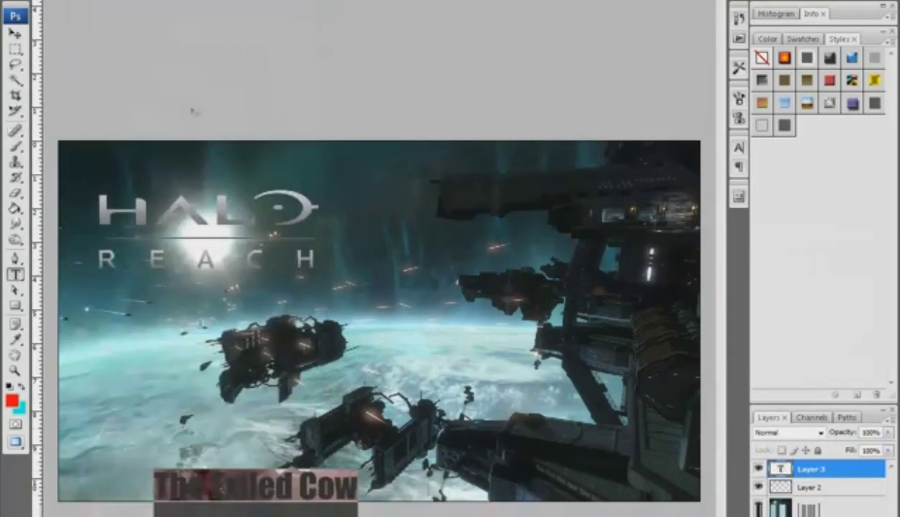
{"action": "left_click", "coordinate": [191, 110]}
{"action": "scroll", "coordinate": [155, 181], "scroll_direction": "up", "scroll_amount": 10}
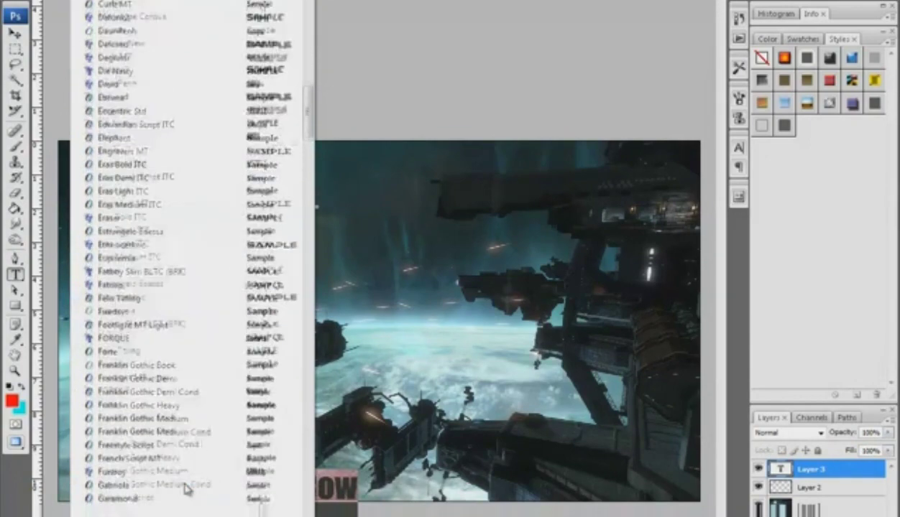
{"action": "scroll", "coordinate": [173, 151], "scroll_direction": "up", "scroll_amount": 15}
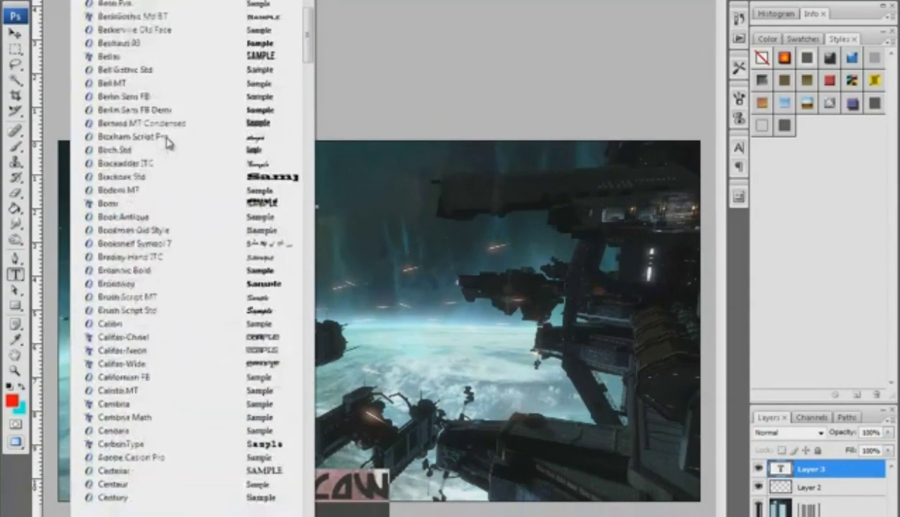
{"action": "key", "text": "Escape"}
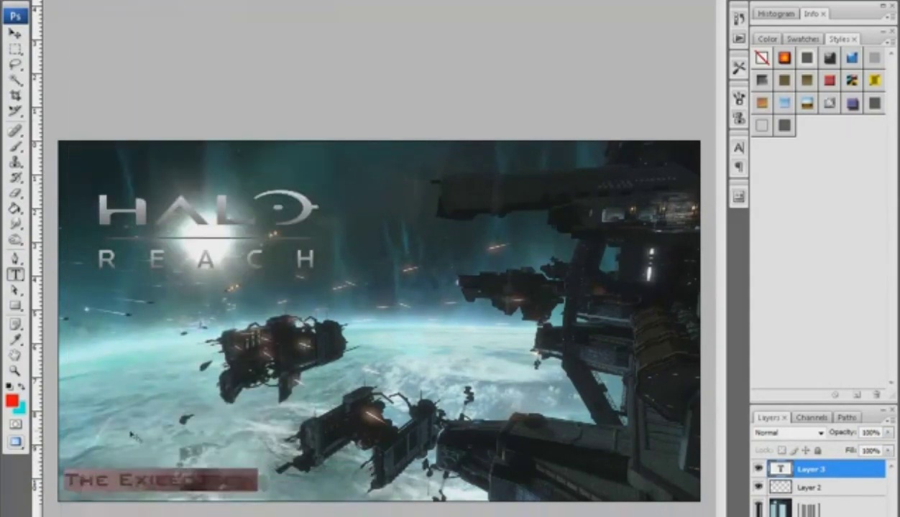
{"action": "left_click", "coordinate": [14, 355]}
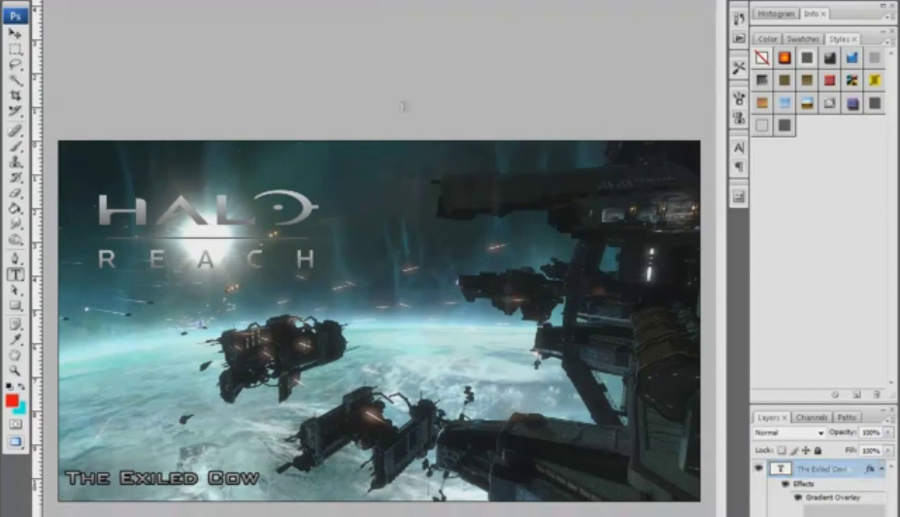
Step: Convert the closed pen path around the Halo Reach logo and surrounding sky into a selection
{"action": "key", "text": "i"}
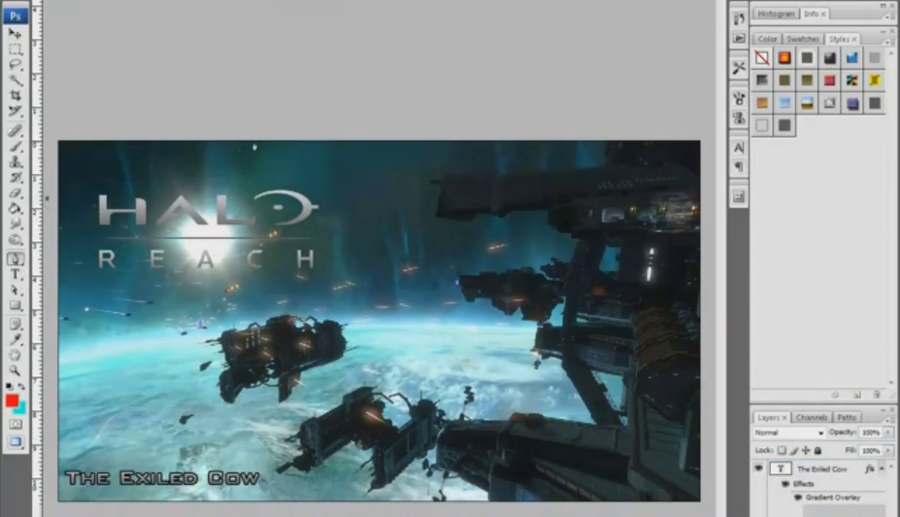
{"action": "right_click", "coordinate": [165, 230]}
{"action": "left_click", "coordinate": [209, 276]}
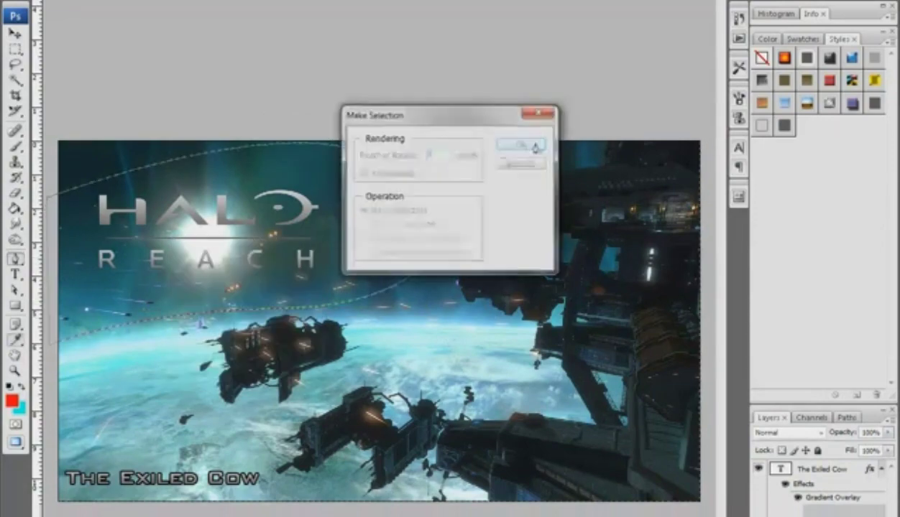
{"action": "left_click", "coordinate": [528, 144]}
Step: Paint yellow inside the selection with a large soft brush and set the layer's blend mode to Overlay
{"action": "key", "text": "b"}
{"action": "right_click", "coordinate": [134, 155]}
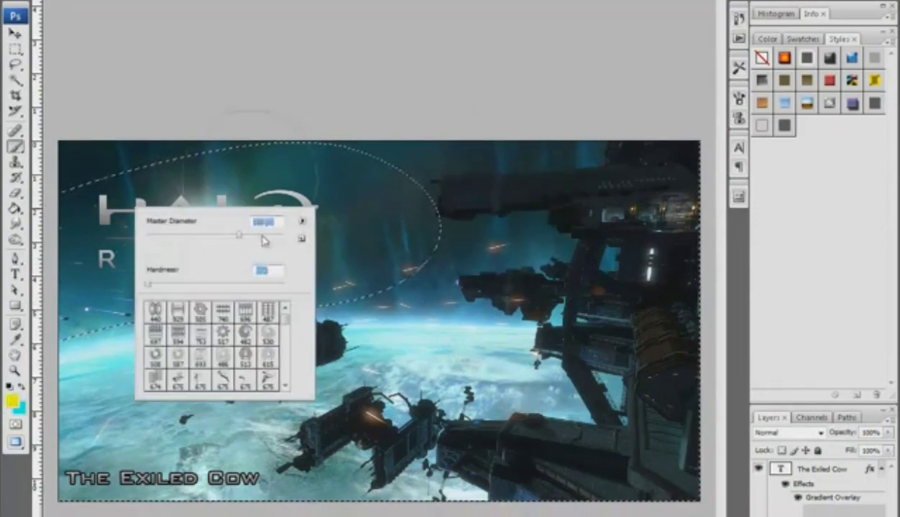
{"action": "key", "text": "Return"}
{"action": "left_click_drag", "start_coordinate": [144, 237], "coordinate": [334, 169]}
{"action": "key", "text": "shift+alt+o"}
Step: Remove the yellow tint around the logo and deselect
{"action": "right_click", "coordinate": [82, 307]}
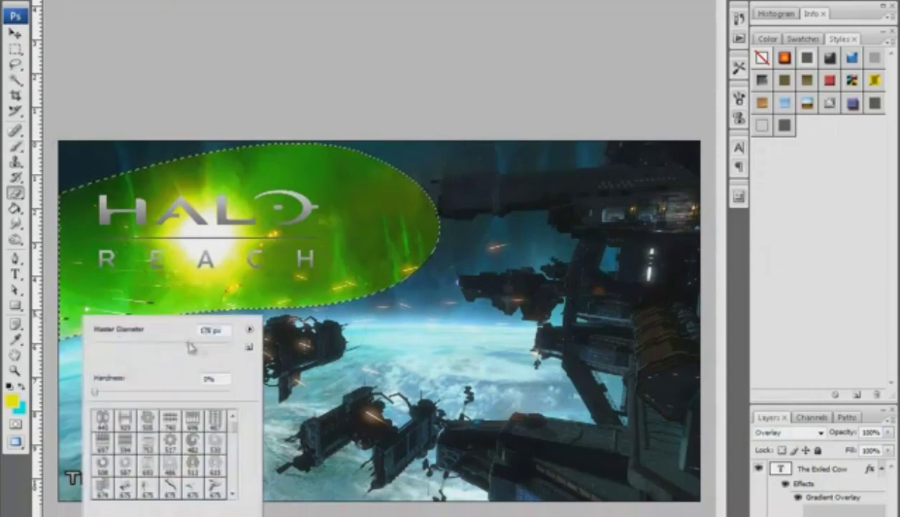
{"action": "key", "text": "Return"}
{"action": "key", "text": "Delete"}
{"action": "key", "text": "ctrl+d"}
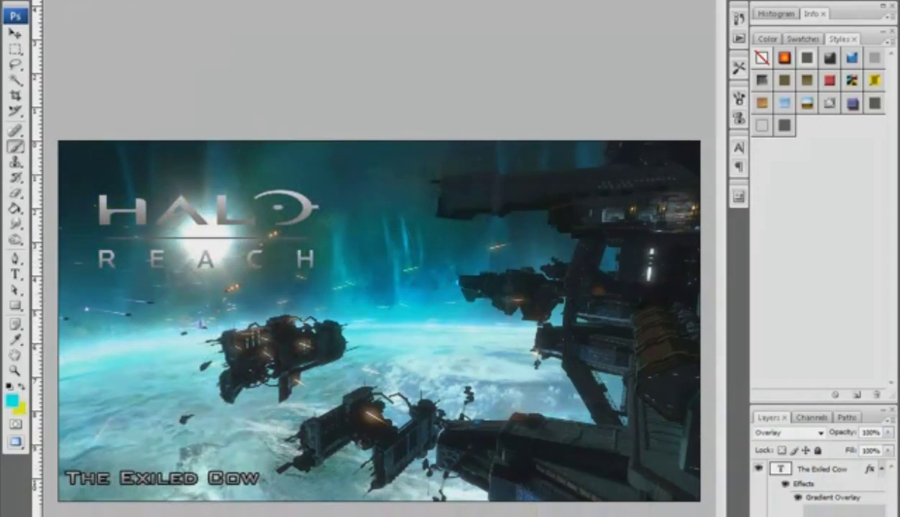
Step: Select a large ellipse spanning the whole picture, reset the foreground color to black and invert the selection
{"action": "right_click", "coordinate": [14, 49]}
{"action": "left_click", "coordinate": [86, 62]}
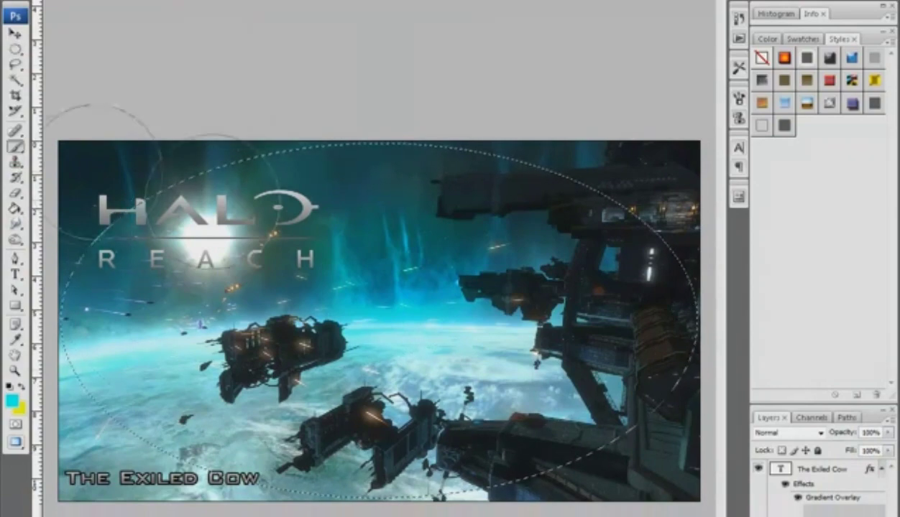
{"action": "key", "text": "s"}
{"action": "key", "text": "d"}
{"action": "key", "text": "alt+s"}
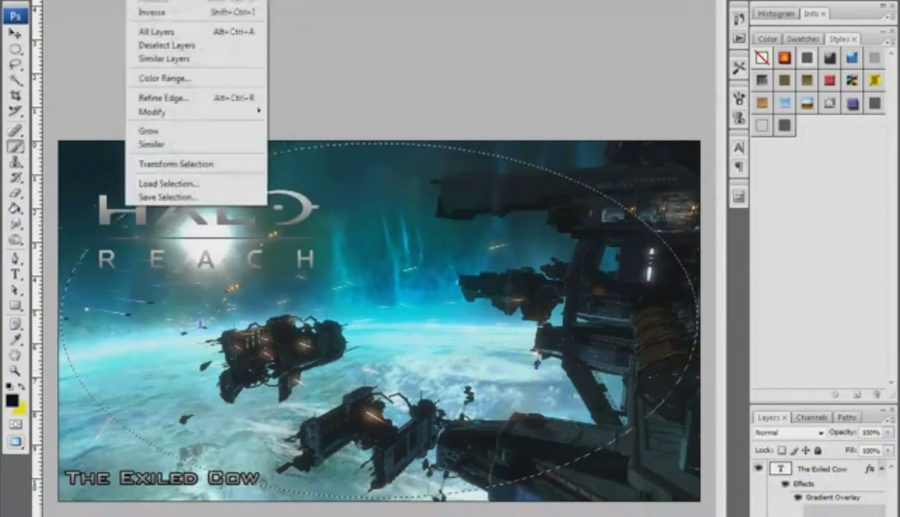
{"action": "left_click", "coordinate": [180, 10]}
Step: Paint black outside the ellipse, deselect, and soften the inner edge of this vignette with the Eraser
{"action": "key", "text": "b"}
{"action": "mouse_move", "coordinate": [215, 144]}
{"action": "left_mouse_down"}
{"action": "mouse_move", "coordinate": [646, 215]}
{"action": "mouse_move", "coordinate": [3, 295]}
{"action": "mouse_move", "coordinate": [140, 181]}
{"action": "mouse_move", "coordinate": [341, 181]}
{"action": "mouse_move", "coordinate": [359, 431]}
{"action": "mouse_move", "coordinate": [668, 252]}
{"action": "left_mouse_up"}
{"action": "key", "text": "ctrl+d"}
{"action": "key", "text": "e"}
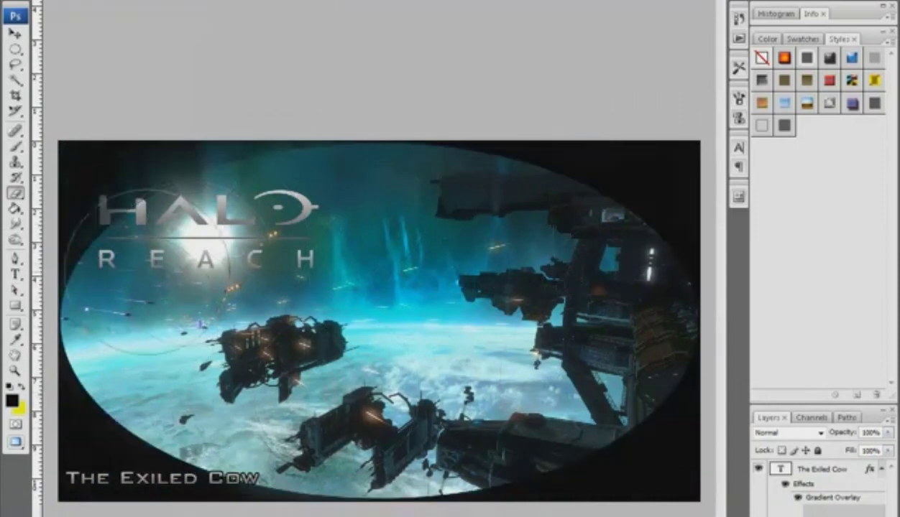
{"action": "mouse_move", "coordinate": [108, 287]}
{"action": "left_mouse_down"}
{"action": "mouse_move", "coordinate": [503, 187]}
{"action": "mouse_move", "coordinate": [647, 324]}
{"action": "mouse_move", "coordinate": [345, 417]}
{"action": "mouse_move", "coordinate": [198, 365]}
{"action": "left_mouse_up"}
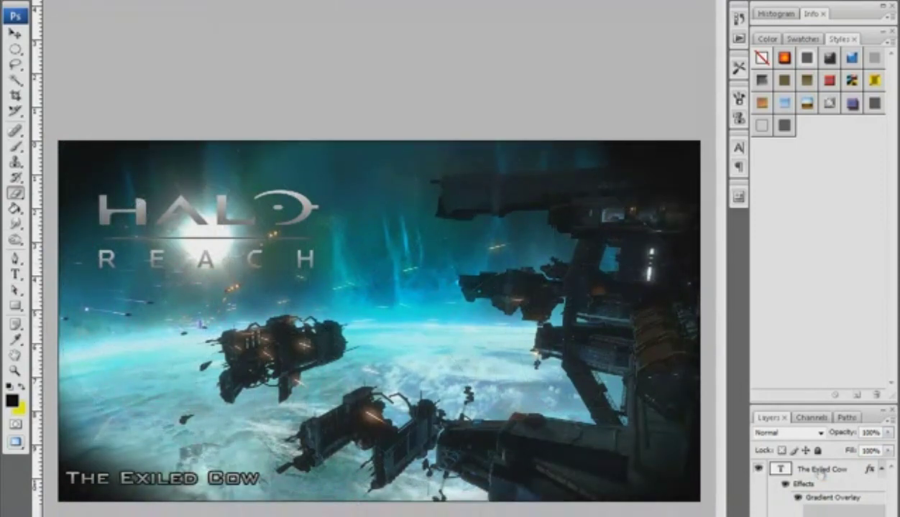
Step: Reduce the font size of the "The Exiled Cow" caption to 30 pt
{"action": "left_click", "coordinate": [822, 471]}
{"action": "key", "text": "t"}
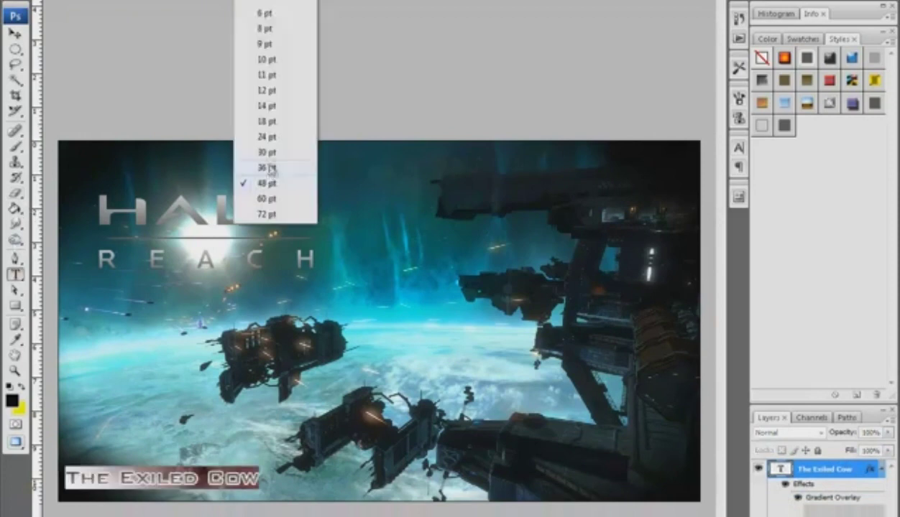
{"action": "left_click", "coordinate": [271, 124]}
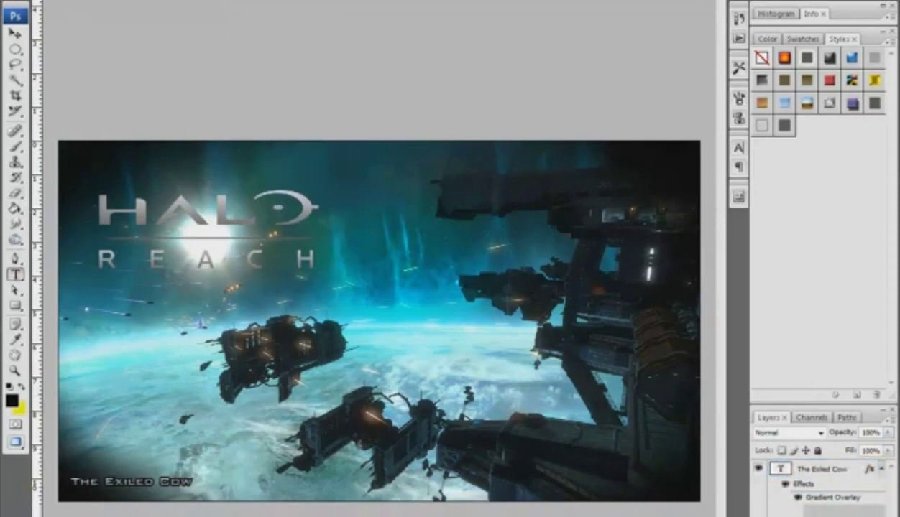
Step: Paint soft blue over the upper sky and left side of the picture, and set the layer's blend mode to Overlay
{"action": "key", "text": "b"}
{"action": "left_click_drag", "start_coordinate": [647, 187], "coordinate": [443, 105]}
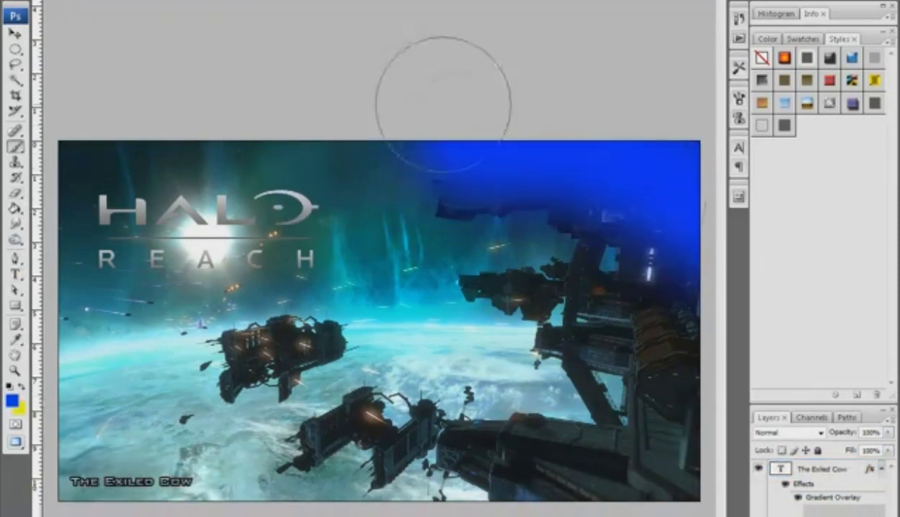
{"action": "mouse_move", "coordinate": [86, 172]}
{"action": "left_mouse_down"}
{"action": "mouse_move", "coordinate": [72, 431]}
{"action": "mouse_move", "coordinate": [323, 495]}
{"action": "left_mouse_up"}
{"action": "left_click", "coordinate": [788, 433]}
{"action": "left_click", "coordinate": [747, 302]}
{"action": "scroll", "coordinate": [784, 434], "scroll_direction": "down", "scroll_amount": 2}
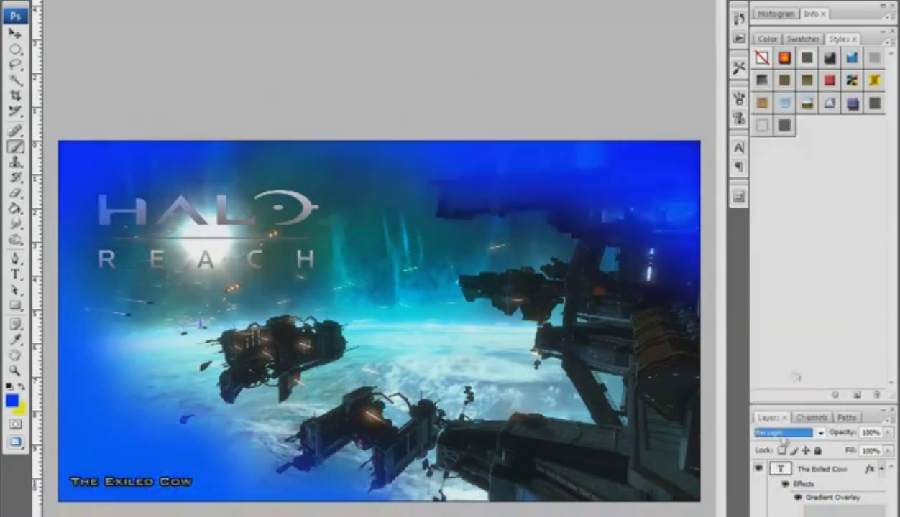
{"action": "scroll", "coordinate": [784, 435], "scroll_direction": "up", "scroll_amount": 5}
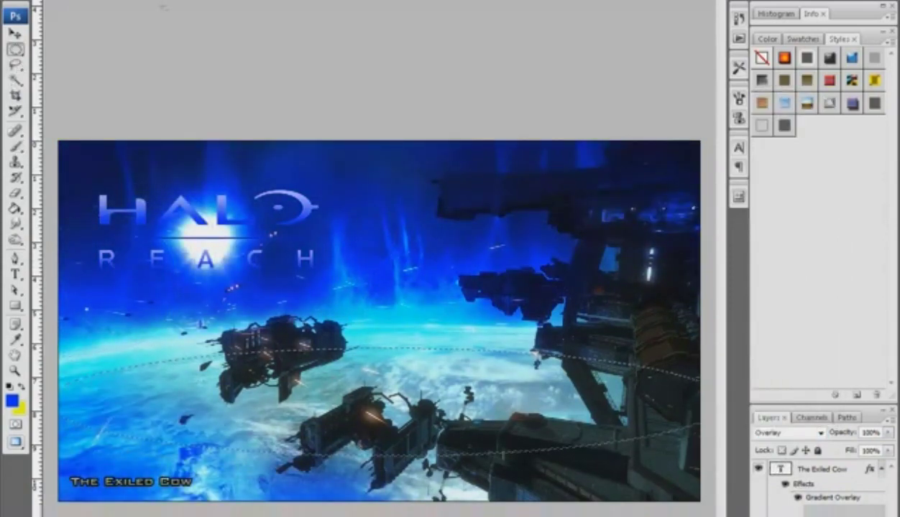
Step: Draw a pen path along the planet's horizon and convert it into a selection of the area below
{"action": "key", "text": "ctrl+minus"}
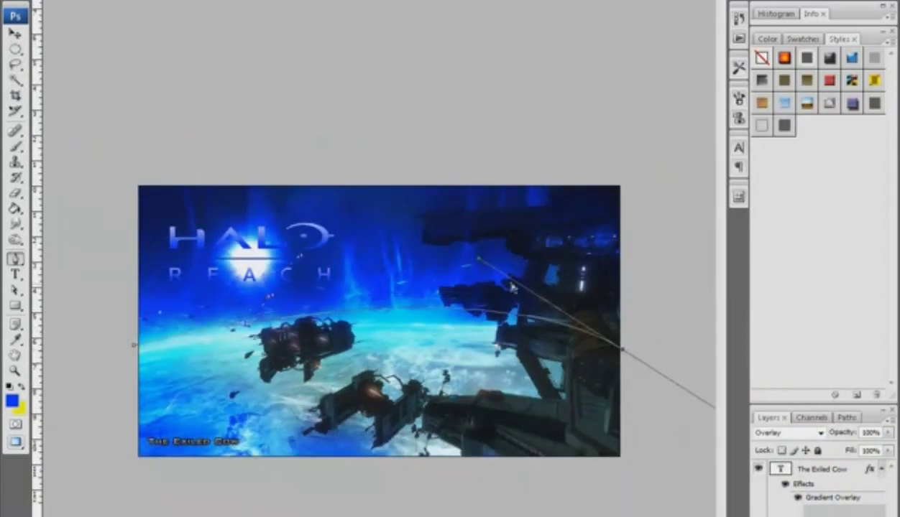
{"action": "left_click", "coordinate": [133, 344]}
{"action": "key", "text": "Return"}
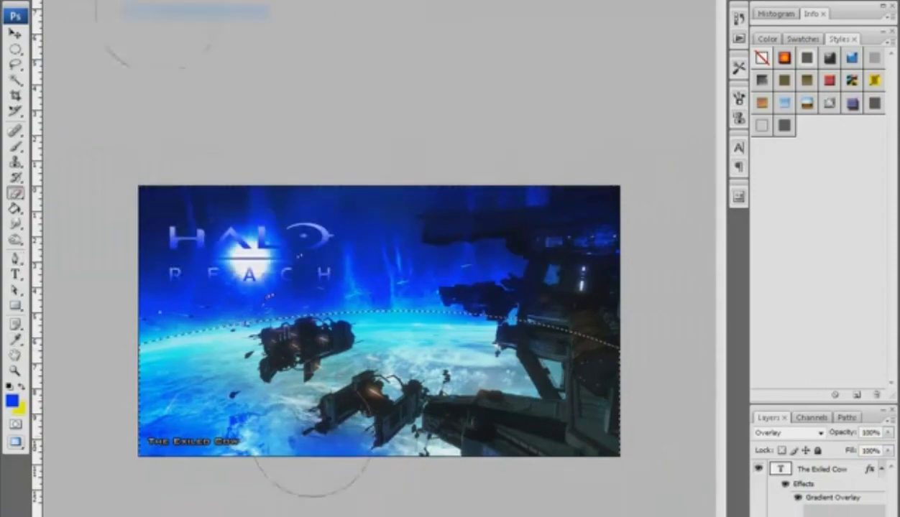
Step: Erase the blue tint from the planet below the horizon and from the dark station structure above it
{"action": "key", "text": "e"}
{"action": "key", "text": "ctrl+plus"}
{"action": "right_click", "coordinate": [559, 351]}
{"action": "key", "text": "Return"}
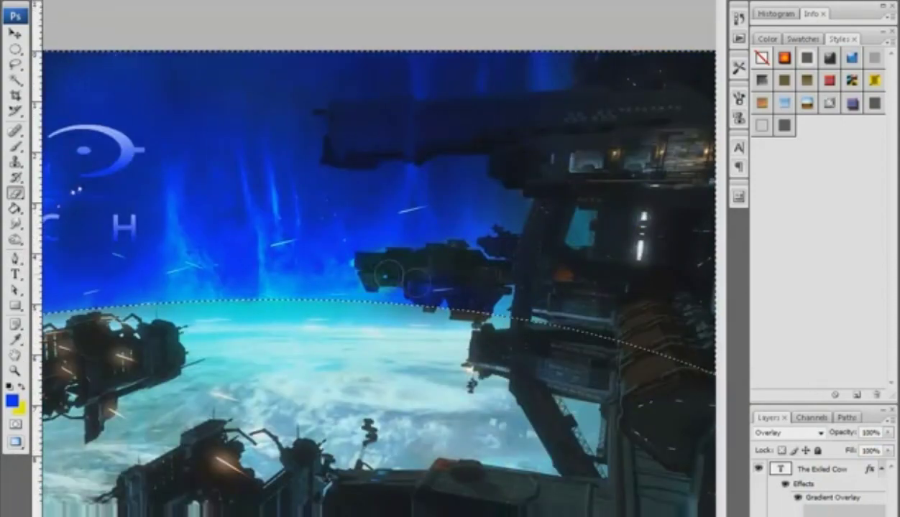
{"action": "scroll", "coordinate": [500, 136], "scroll_direction": "left", "scroll_amount": 5}
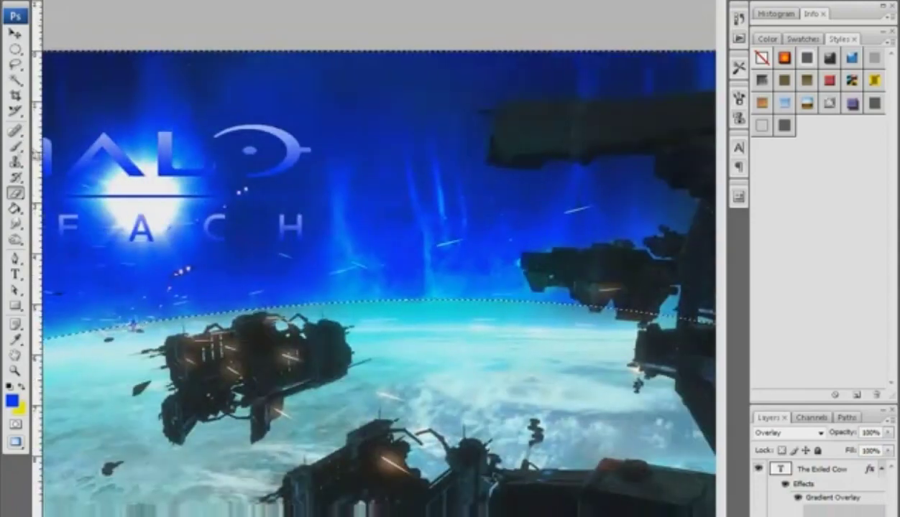
Step: Clean up the blue tint around the ships above the horizon using a resized brush
{"action": "right_click", "coordinate": [223, 200]}
{"action": "key", "text": "Return"}
{"action": "key", "text": "ctrl+plus"}
{"action": "key", "text": "ctrl+plus"}
{"action": "key", "text": "ctrl+plus"}
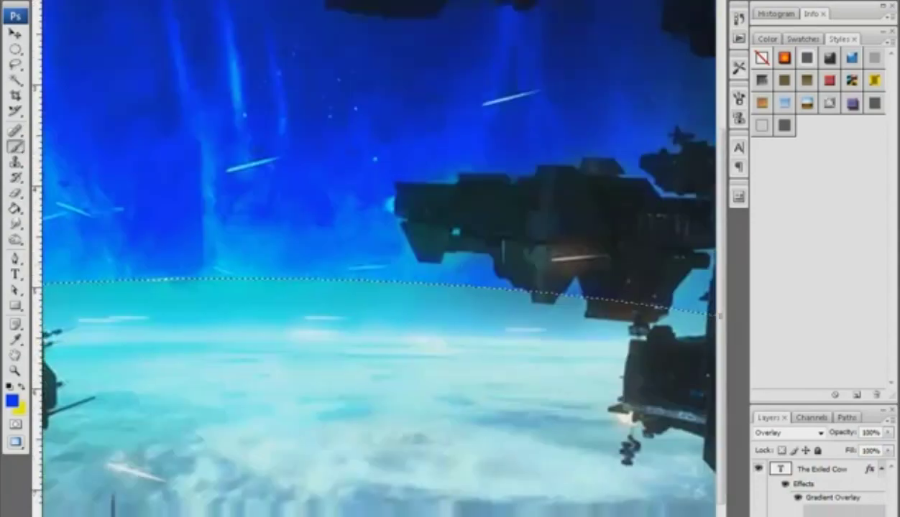
{"action": "key", "text": "ctrl+0"}
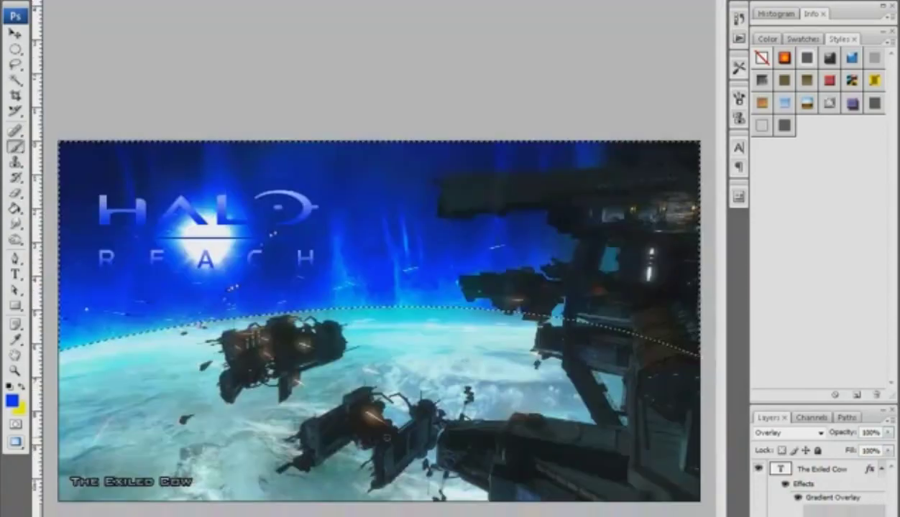
Step: Softly erase the blue tint over the Halo Reach logo and the sky above the horizon
{"action": "key", "text": "e"}
{"action": "mouse_move", "coordinate": [102, 345]}
{"action": "left_mouse_down"}
{"action": "mouse_move", "coordinate": [438, 284]}
{"action": "mouse_move", "coordinate": [596, 287]}
{"action": "mouse_move", "coordinate": [403, 201]}
{"action": "left_mouse_up"}
{"action": "left_click_drag", "start_coordinate": [309, 233], "coordinate": [101, 208]}
{"action": "key", "text": "i"}
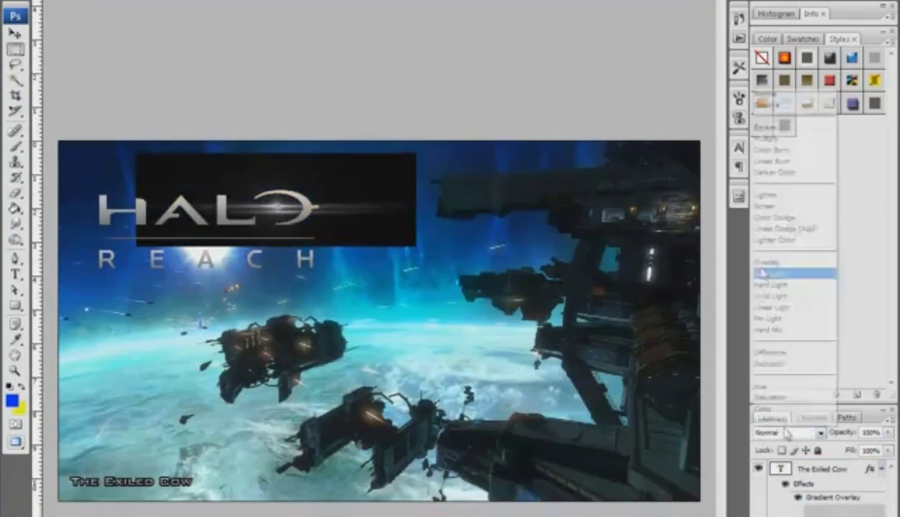
Step: Set the lens flare layer over the logo to Screen blend mode and ready the Eraser for its edges
{"action": "left_click", "coordinate": [762, 271]}
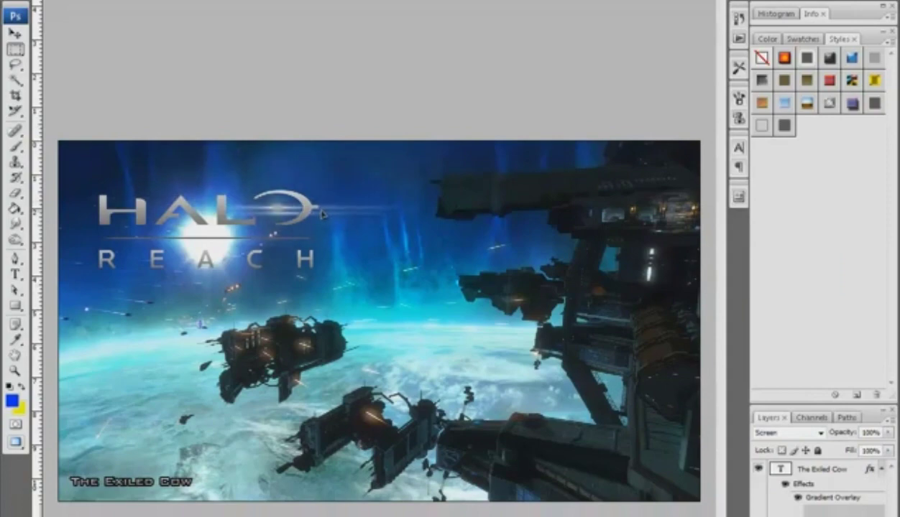
{"action": "key", "text": "e"}
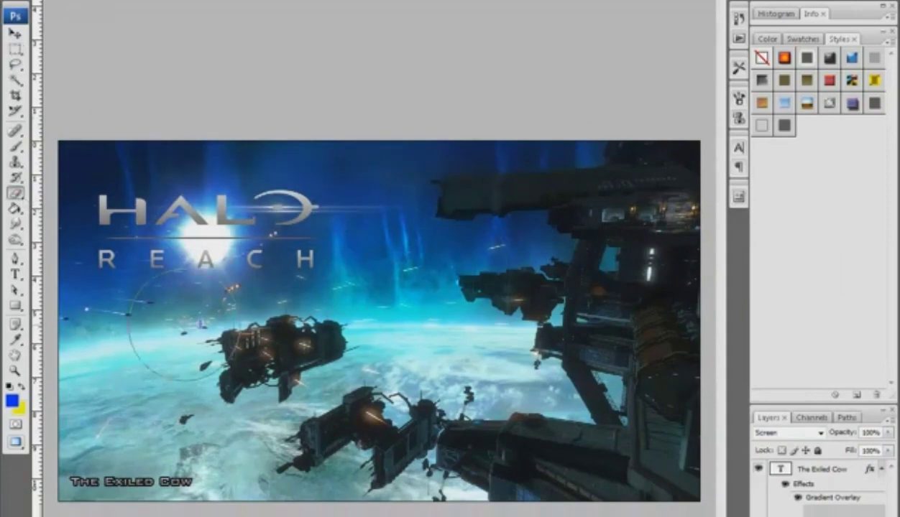
{"action": "right_click", "coordinate": [182, 324]}
{"action": "key", "text": "Escape"}
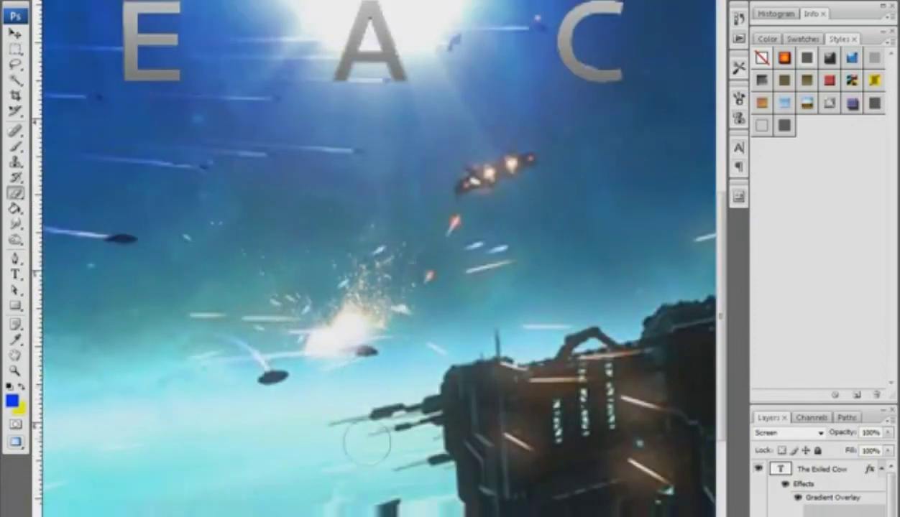
{"action": "key", "text": "i"}
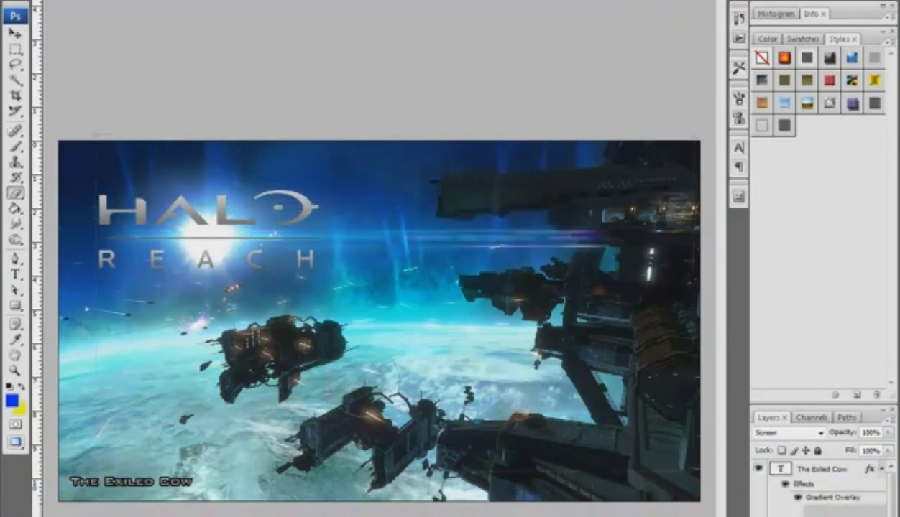
{"action": "key", "text": "ctrl+t"}
{"action": "key", "text": "Escape"}
{"action": "key", "text": "e"}
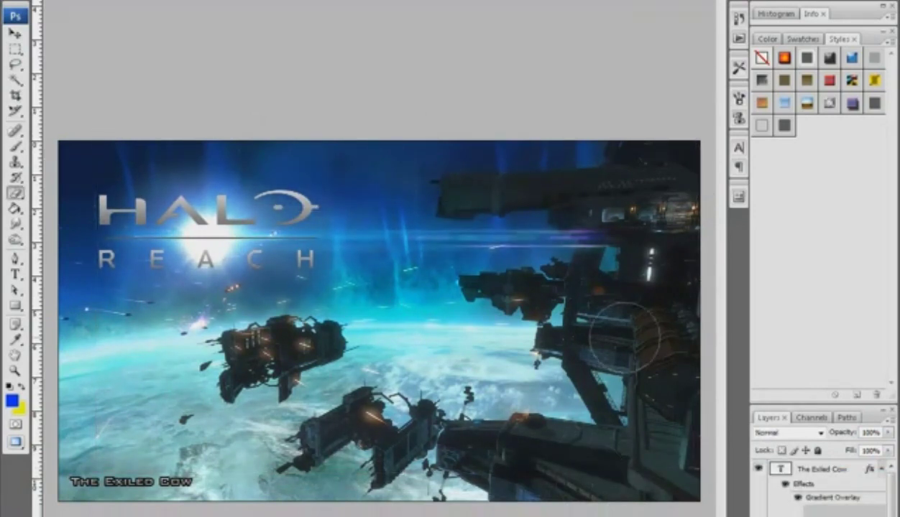
Step: Try a green tint over the planet's lower left on a new Soft Light layer, and delete it
{"action": "key", "text": "ctrl+shift+alt+n"}
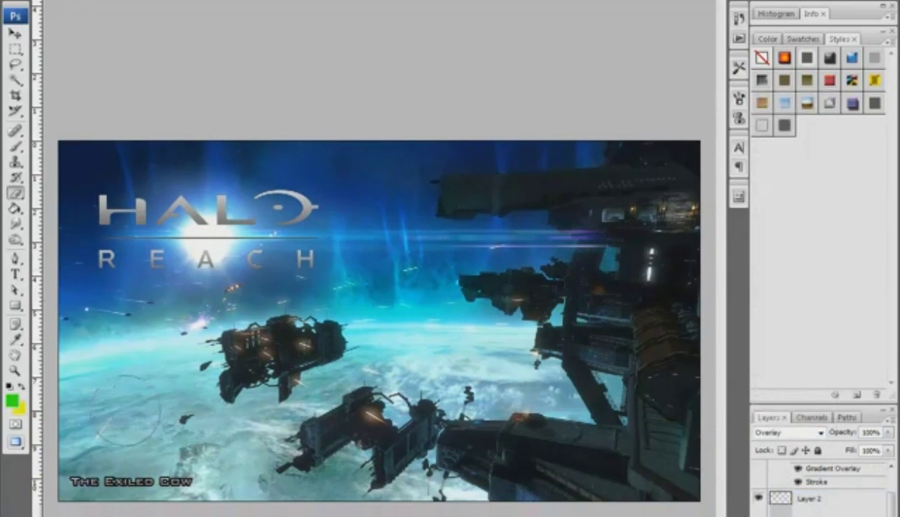
{"action": "key", "text": "Down"}
{"action": "key", "text": "Down"}
{"action": "key", "text": "Down"}
{"action": "key", "text": "Down"}
{"action": "key", "text": "Down"}
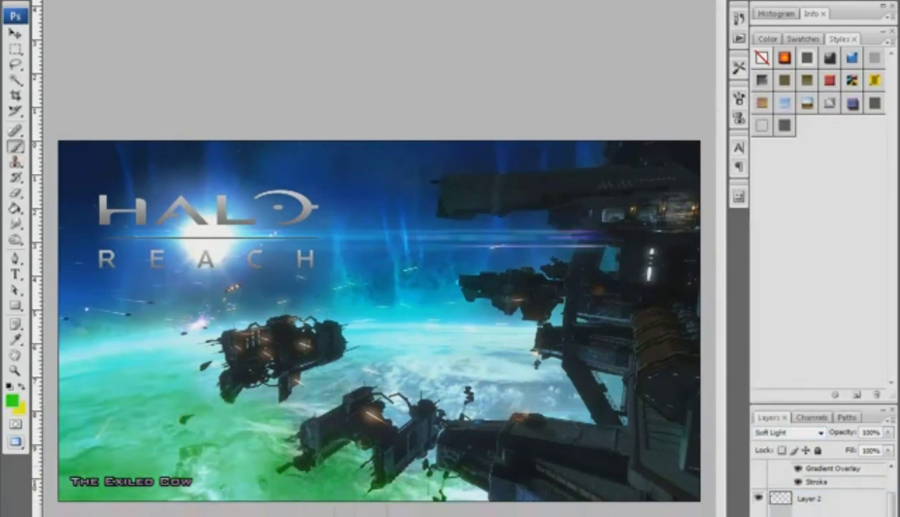
{"action": "key", "text": "Delete"}
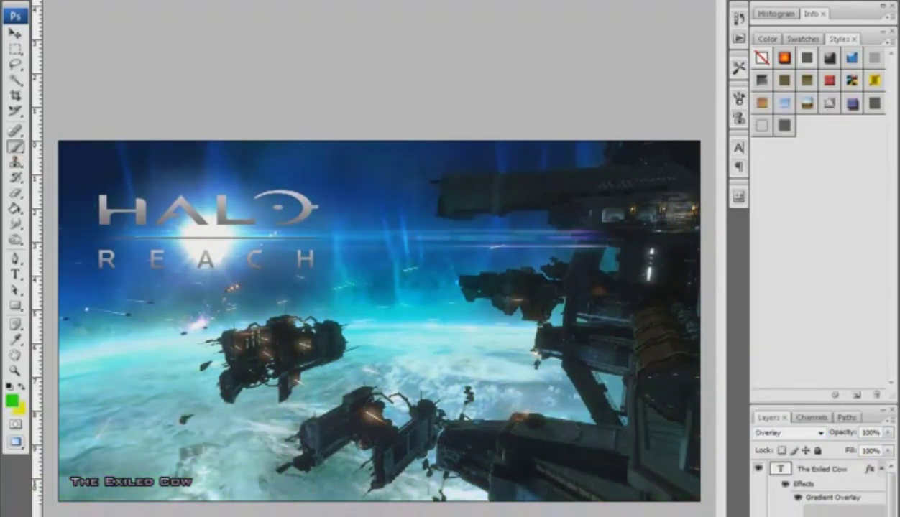
Step: Examine the sparks and light details around the Halo Reach logo and the small fighters up close
{"action": "key", "text": "m"}
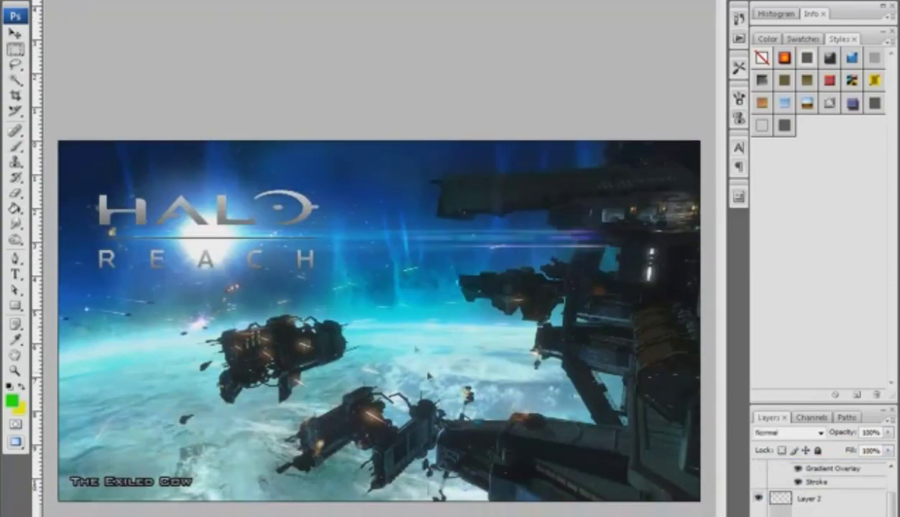
{"action": "scroll", "coordinate": [475, 335], "scroll_direction": "up", "scroll_amount": 5}
{"action": "scroll", "coordinate": [475, 335], "scroll_direction": "down", "scroll_amount": 2}
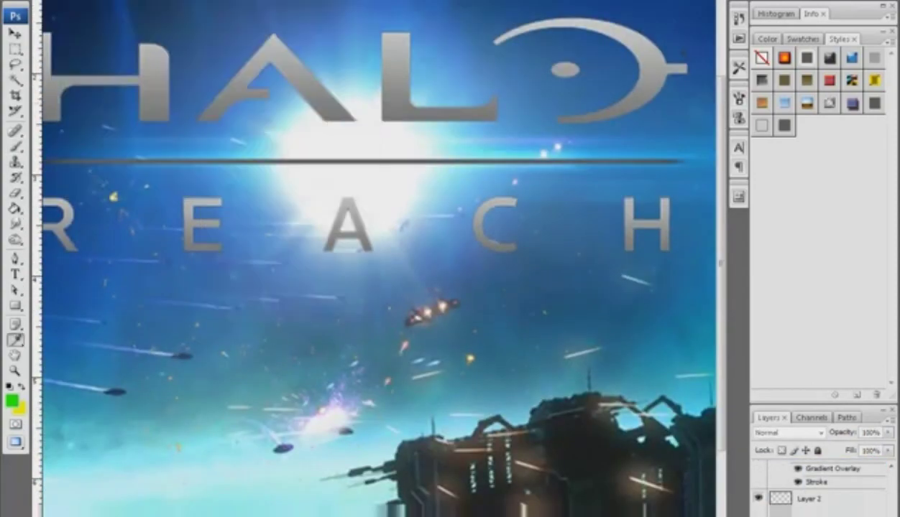
{"action": "scroll", "coordinate": [269, 399], "scroll_direction": "down", "scroll_amount": 4}
{"action": "scroll", "coordinate": [270, 400], "scroll_direction": "up", "scroll_amount": 5}
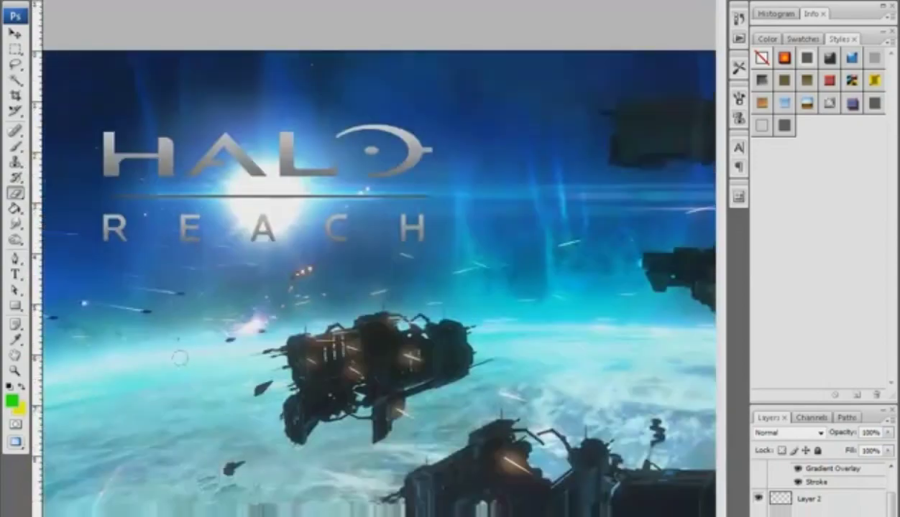
{"action": "scroll", "coordinate": [449, 364], "scroll_direction": "down", "scroll_amount": 3}
{"action": "scroll", "coordinate": [449, 364], "scroll_direction": "up", "scroll_amount": 3}
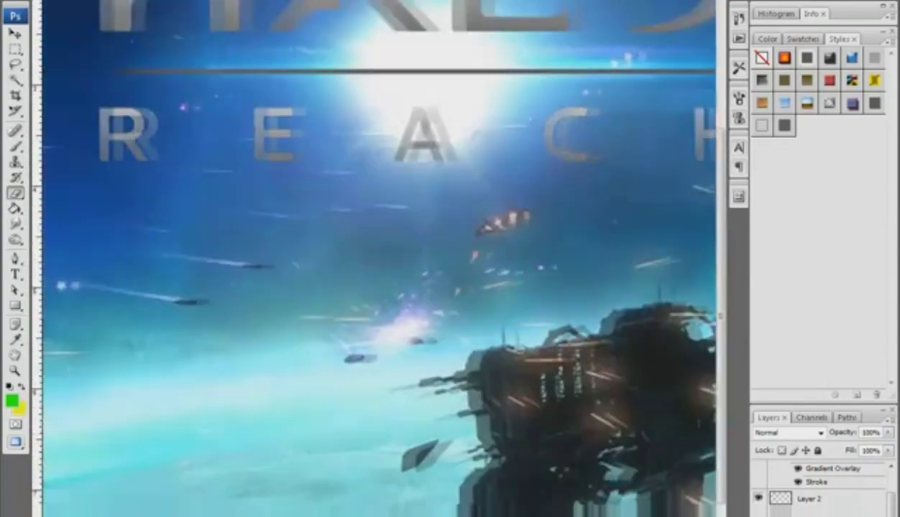
{"action": "scroll", "coordinate": [449, 364], "scroll_direction": "down", "scroll_amount": 3}
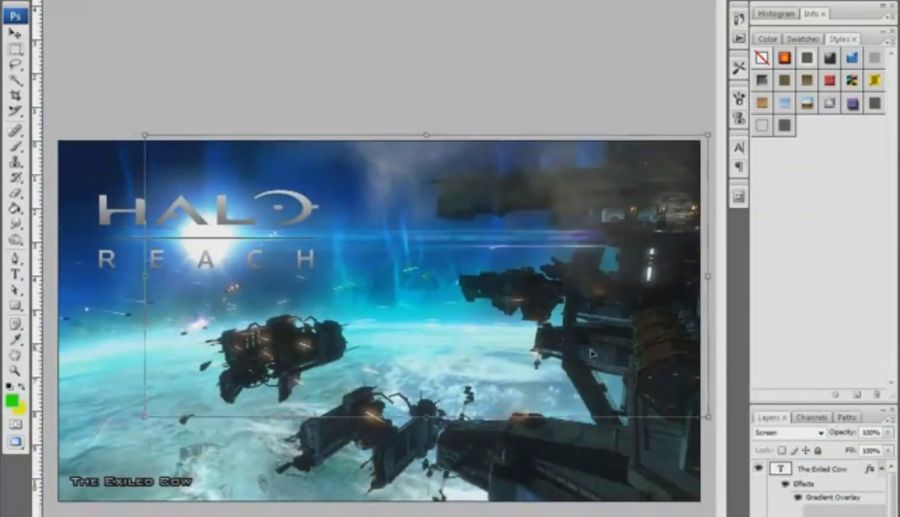
Step: Transform the Screen-blended smoke layer over the station, comparing the picture with and without the last change
{"action": "right_click", "coordinate": [484, 366]}
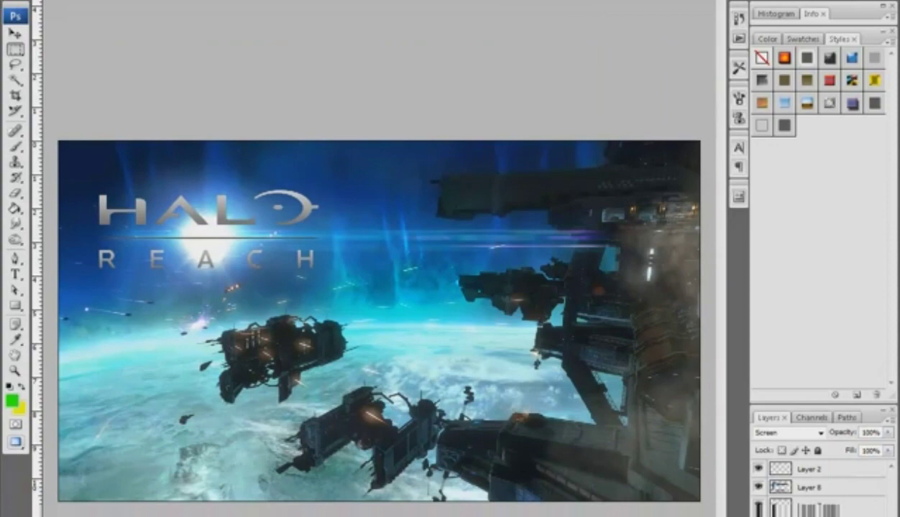
{"action": "key", "text": "ctrl+z"}
{"action": "key", "text": "ctrl+z"}
{"action": "key", "text": "ctrl+z"}
{"action": "key", "text": "ctrl+z"}
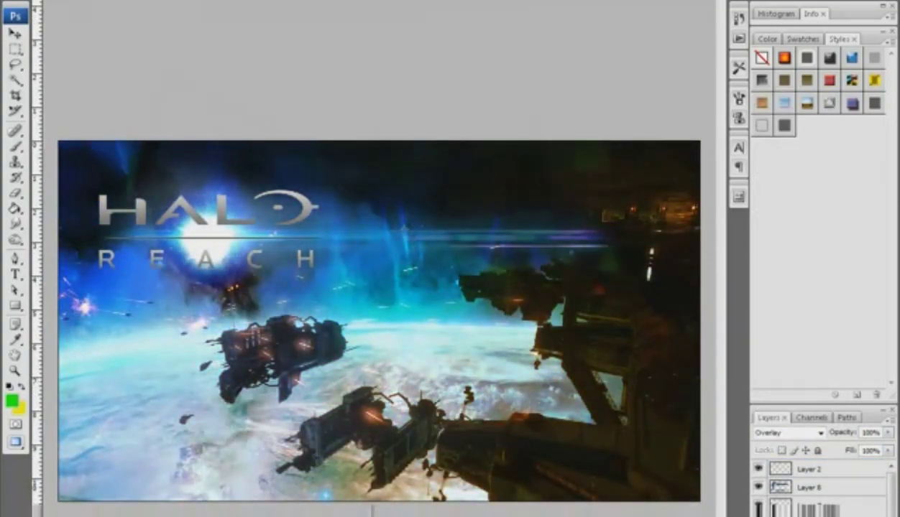
Step: Erase parts of the Overlay nebula layer around the dark station and try shifting the image's colors toward blue
{"action": "key", "text": "m"}
{"action": "key", "text": "Delete"}
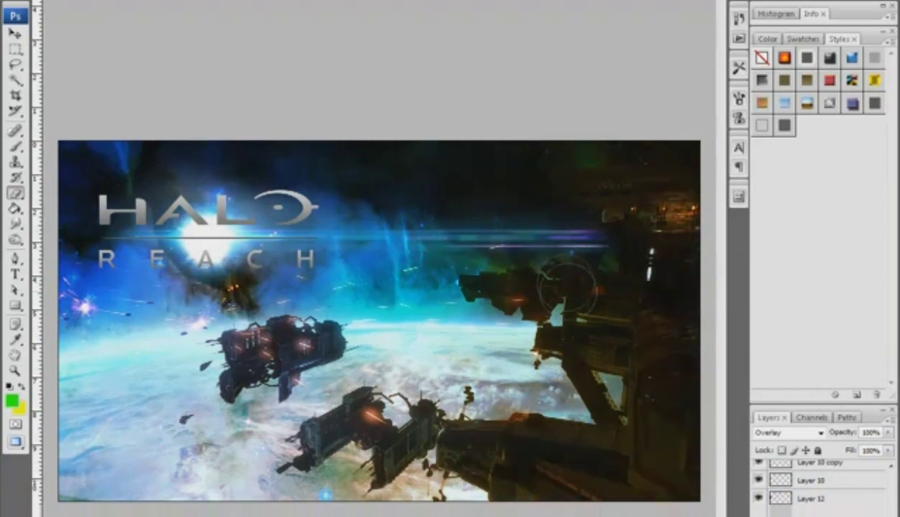
{"action": "key", "text": "i"}
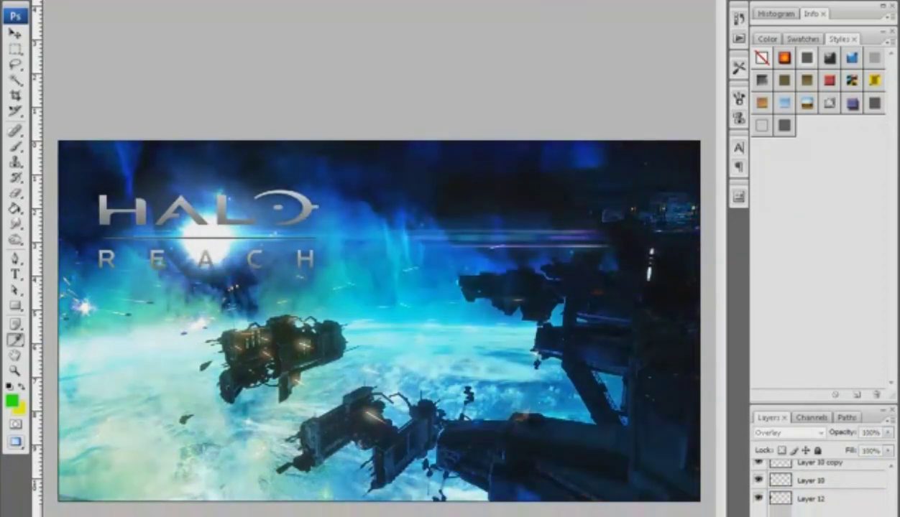
{"action": "key", "text": "e"}
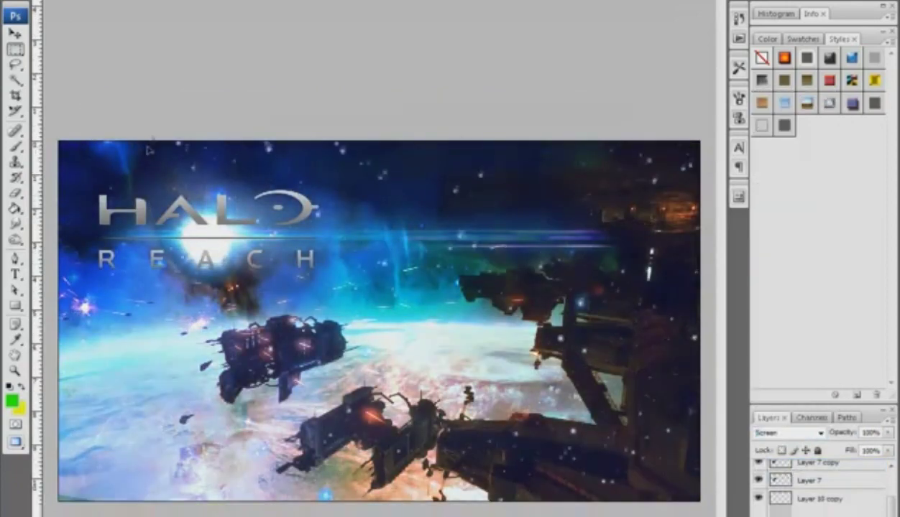
Step: Erase the Screen-blended stars over the ships, planet and station, reducing the eraser size for the finer areas
{"action": "key", "text": "e"}
{"action": "right_click", "coordinate": [268, 363]}
{"action": "key", "text": "Return"}
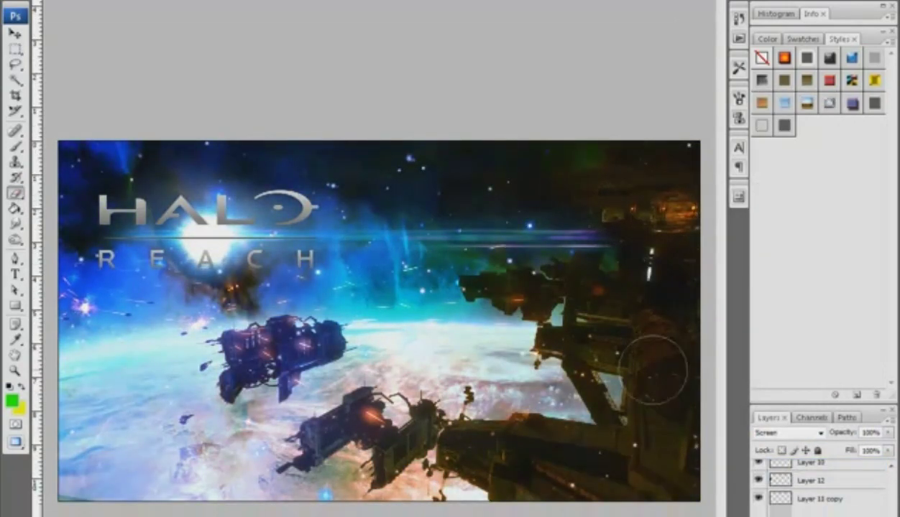
{"action": "key", "text": "["}
{"action": "key", "text": "["}
{"action": "key", "text": "["}
{"action": "key", "text": "["}
{"action": "key", "text": "["}
{"action": "key", "text": "["}
{"action": "key", "text": "["}
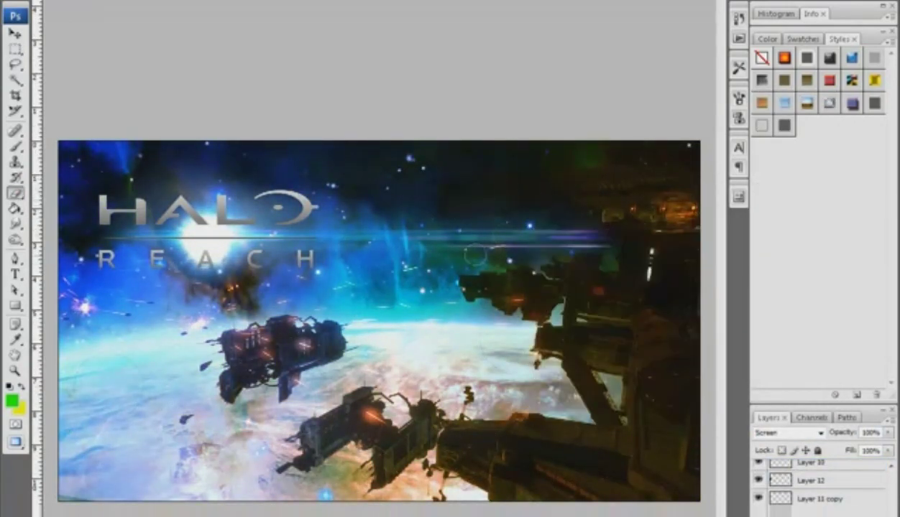
Step: Give the Halo Reach logo on Layer 2 a layer style with a grey metallic outline
{"action": "left_click", "coordinate": [812, 469]}
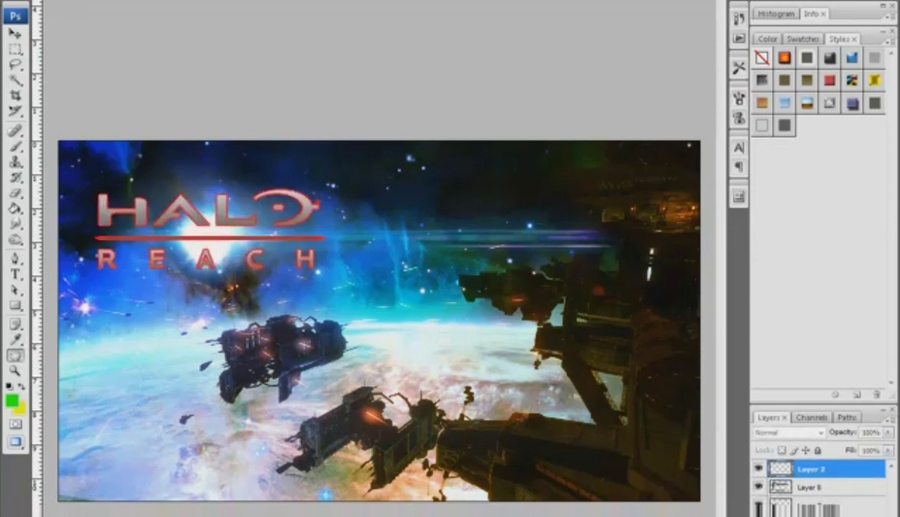
{"action": "key", "text": "i"}
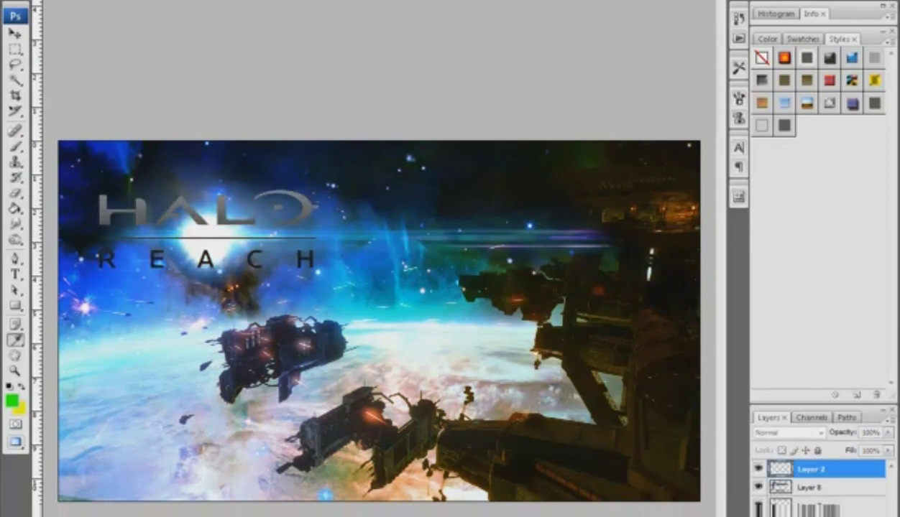
{"action": "key", "text": "h"}
{"action": "key", "text": "h"}
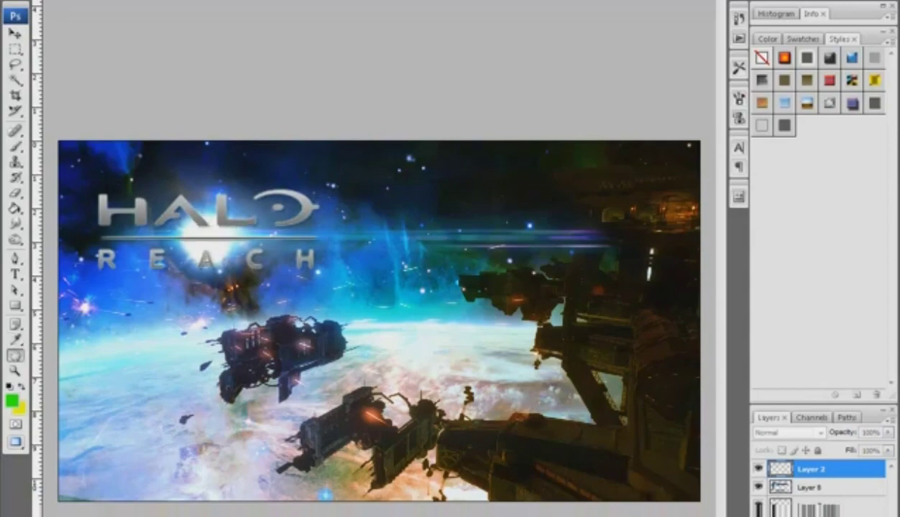
{"action": "key", "text": "h"}
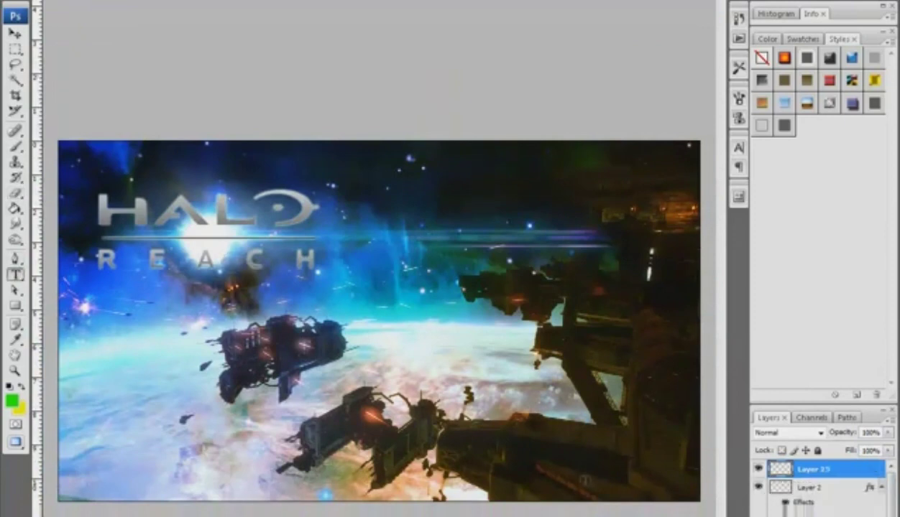
Step: Add a small "Cow" caption in the wallpaper's lower-right corner and style it with an inner shadow
{"action": "type", "text": "cow"}
{"action": "key", "text": "ctrl+Return"}
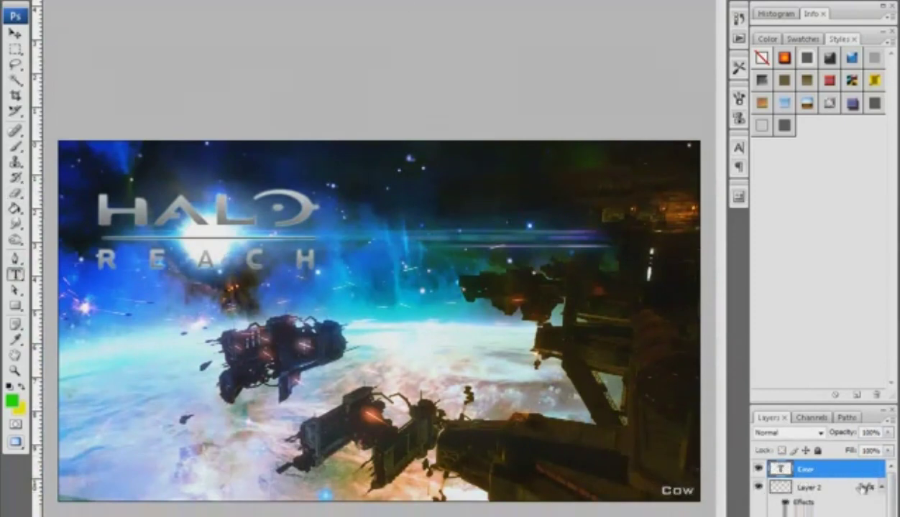
{"action": "key", "text": "i"}
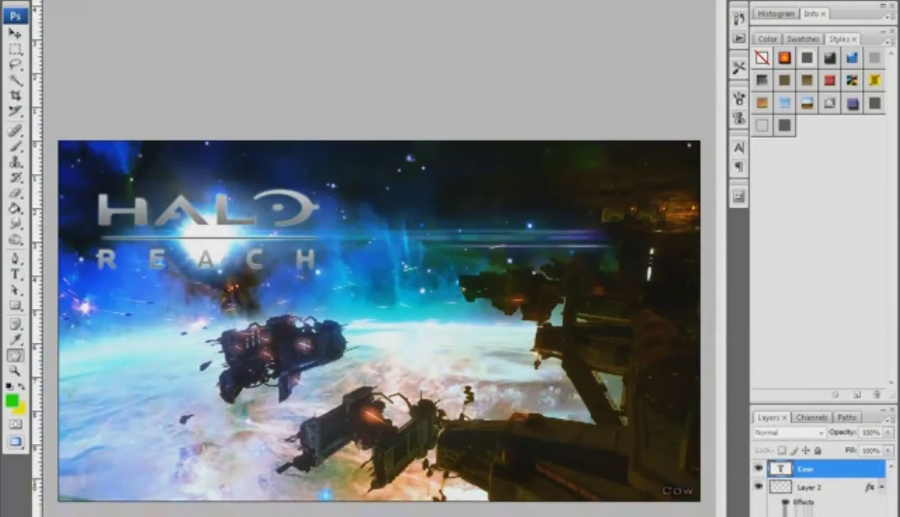
{"action": "key", "text": "t"}
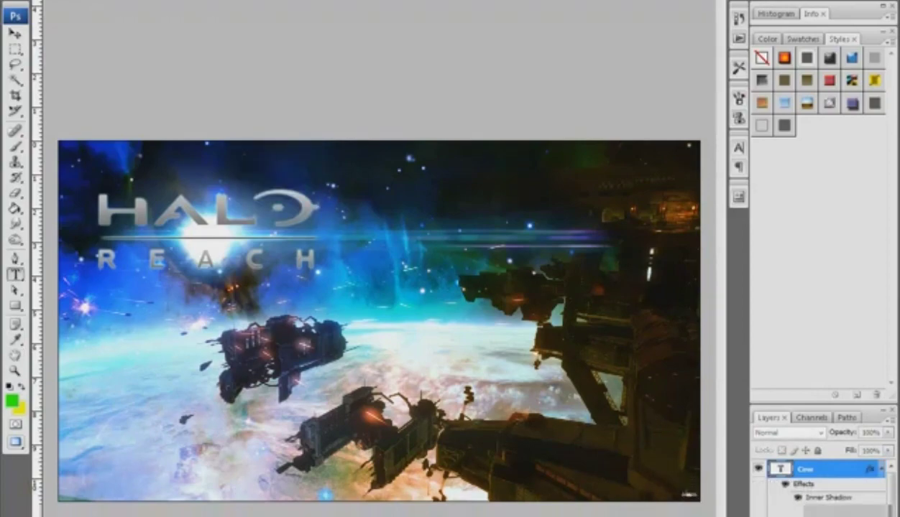
Step: Check the finished wallpaper up close and with the whole image fitted to the screen
{"action": "scroll", "coordinate": [585, 467], "scroll_direction": "up", "scroll_amount": 3}
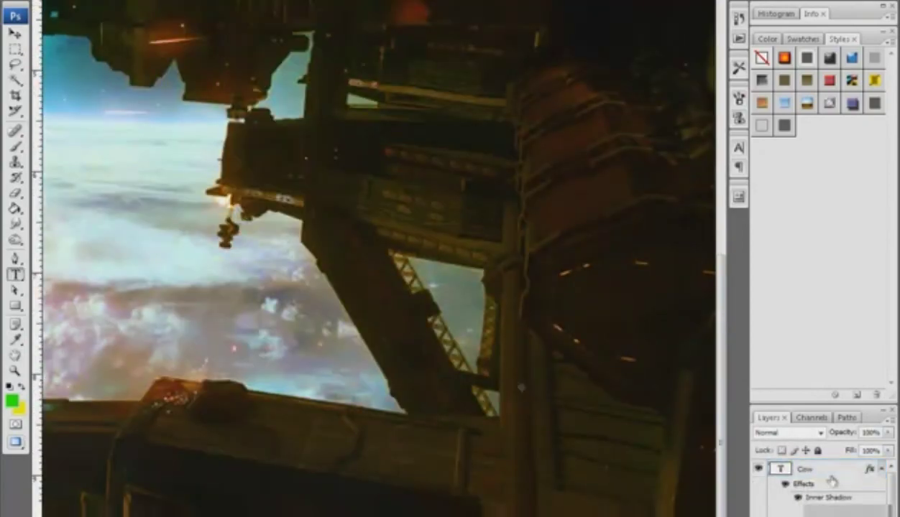
{"action": "key", "text": "ctrl+0"}
{"action": "key", "text": "ctrl+alt+0"}
{"action": "key", "text": "ctrl+0"}
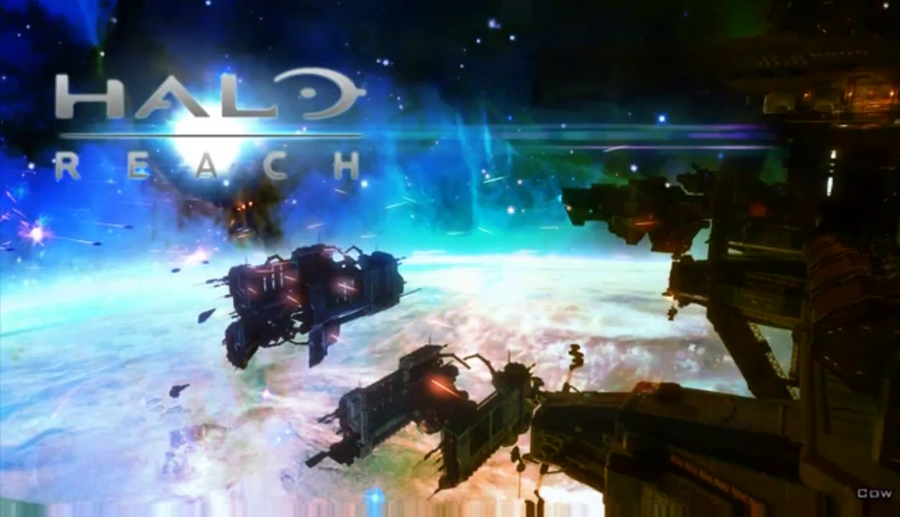